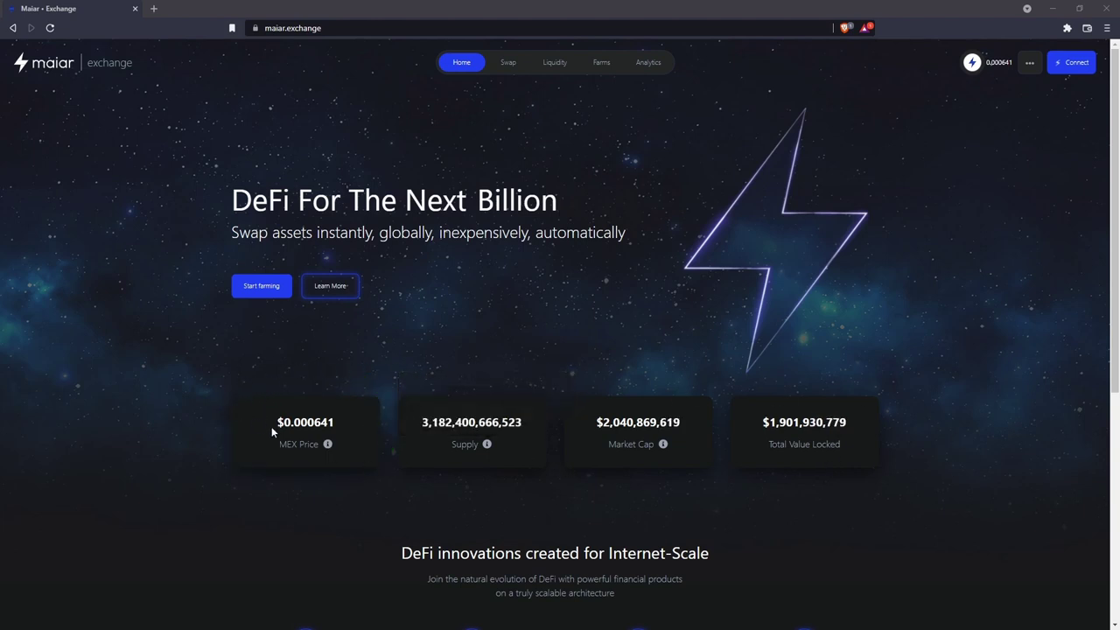
Go to the Swap page and examine the tokens offered as the swap's destination, choosing EGLD
click(508, 63)
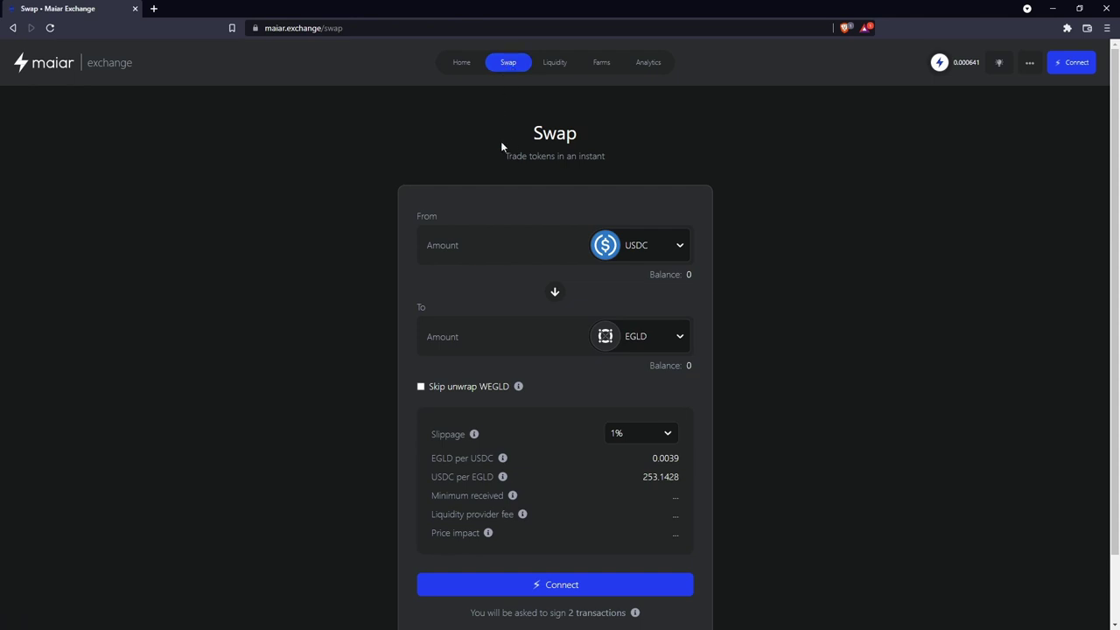
click(661, 337)
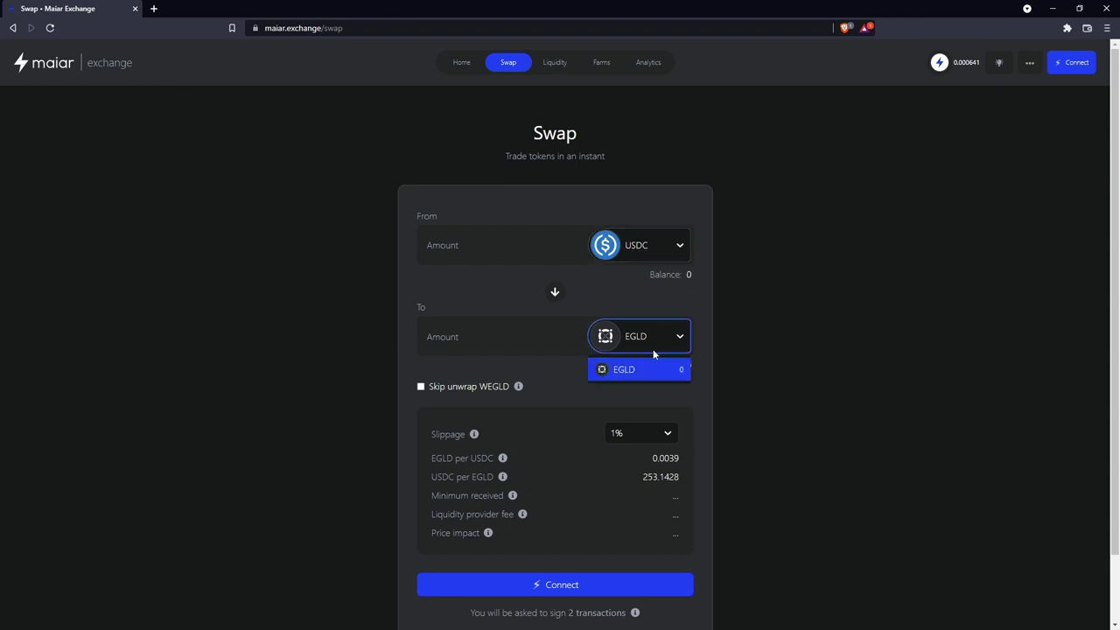
click(638, 372)
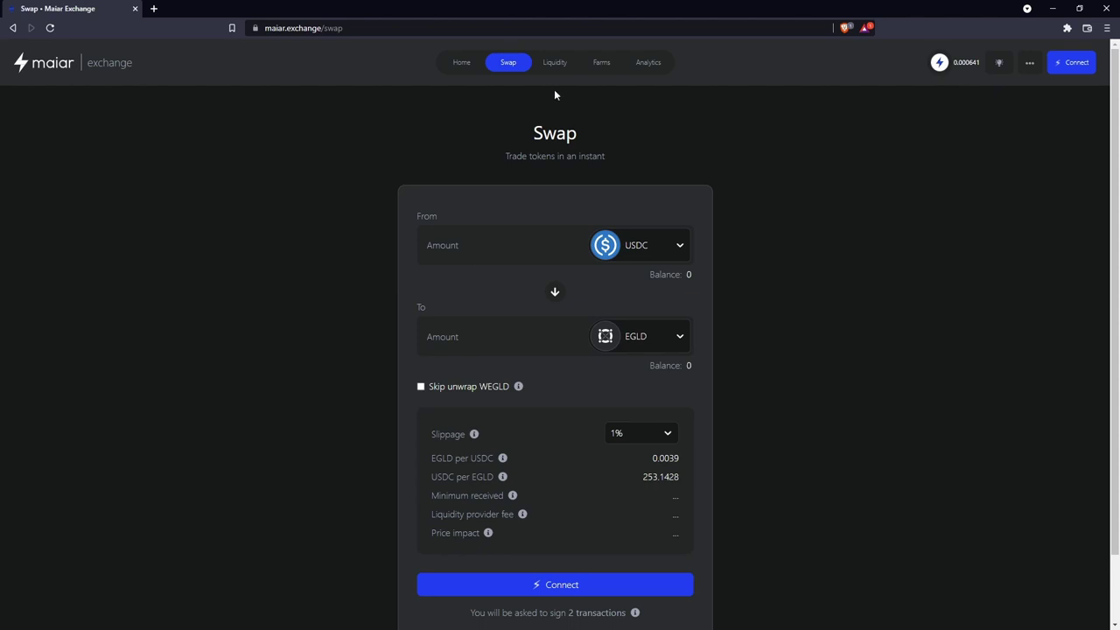
Examine the Liquidity page, comparing the active pools with the add-liquidity form and its note about LP tokens
click(554, 67)
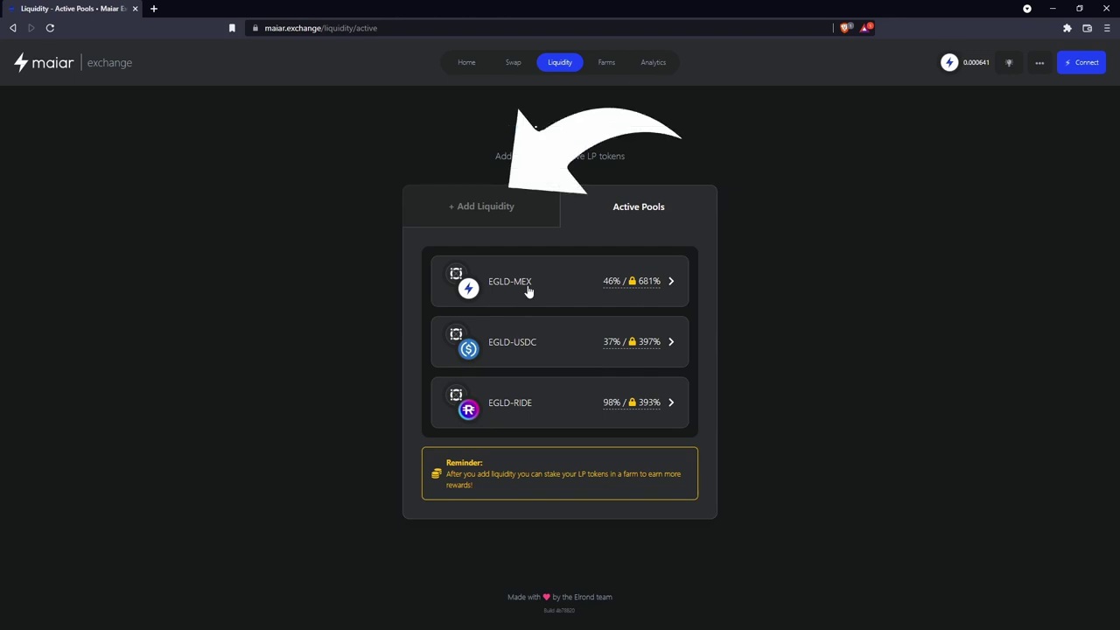
click(481, 207)
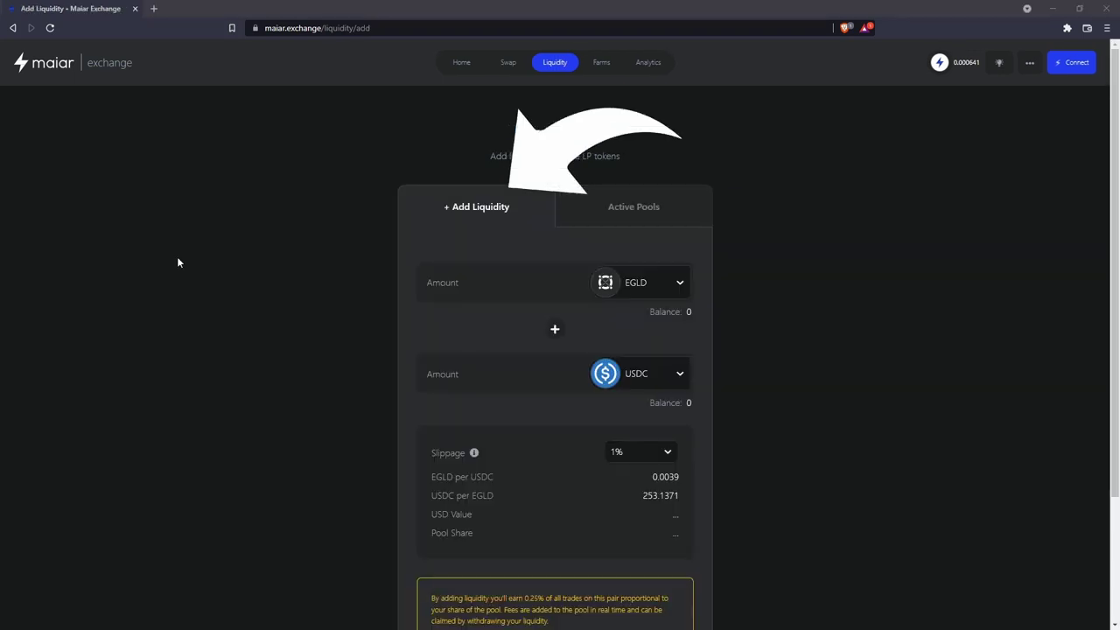
click(645, 207)
click(487, 210)
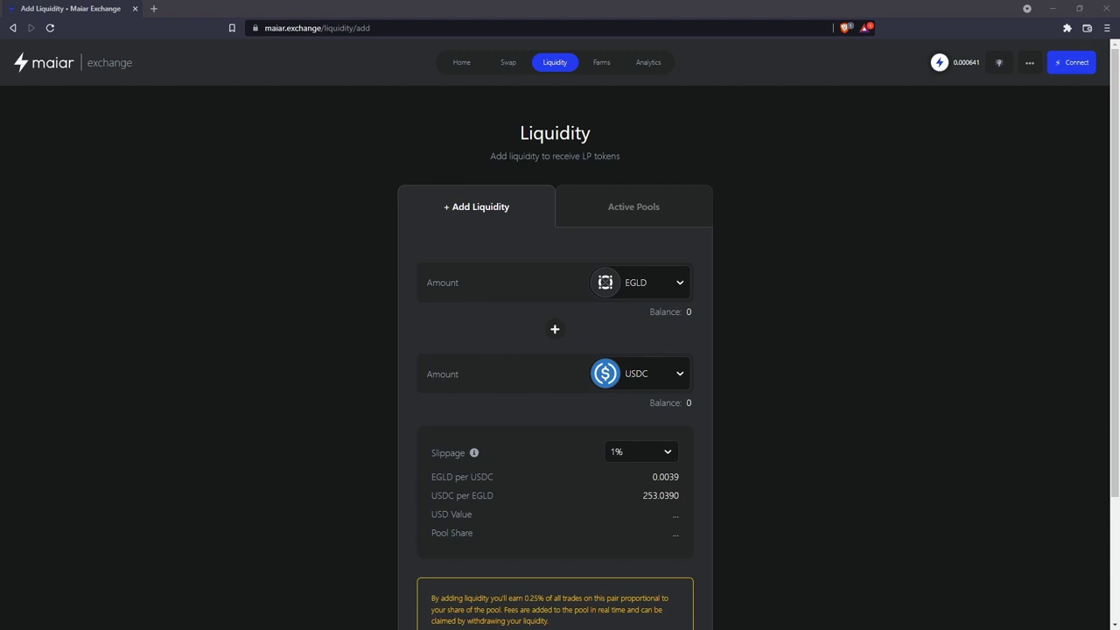
drag(581, 156, 626, 160)
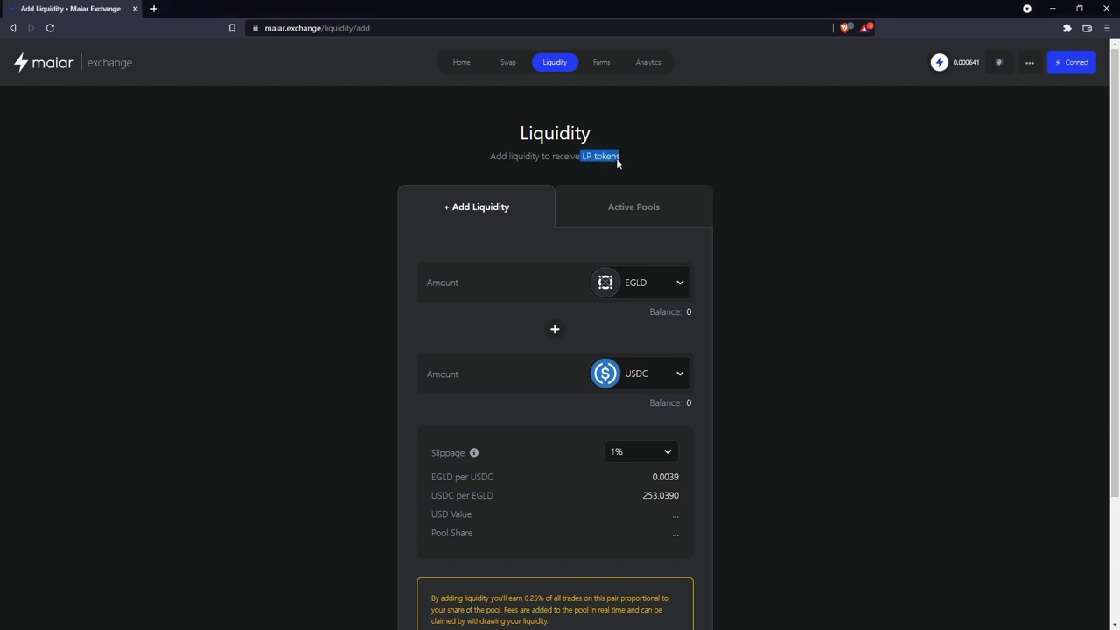
click(585, 172)
drag(587, 169, 584, 166)
Look through the staking farms and LP farms on the Farms page, including the locked-rewards APR of the EGLD-MEX farm
click(602, 63)
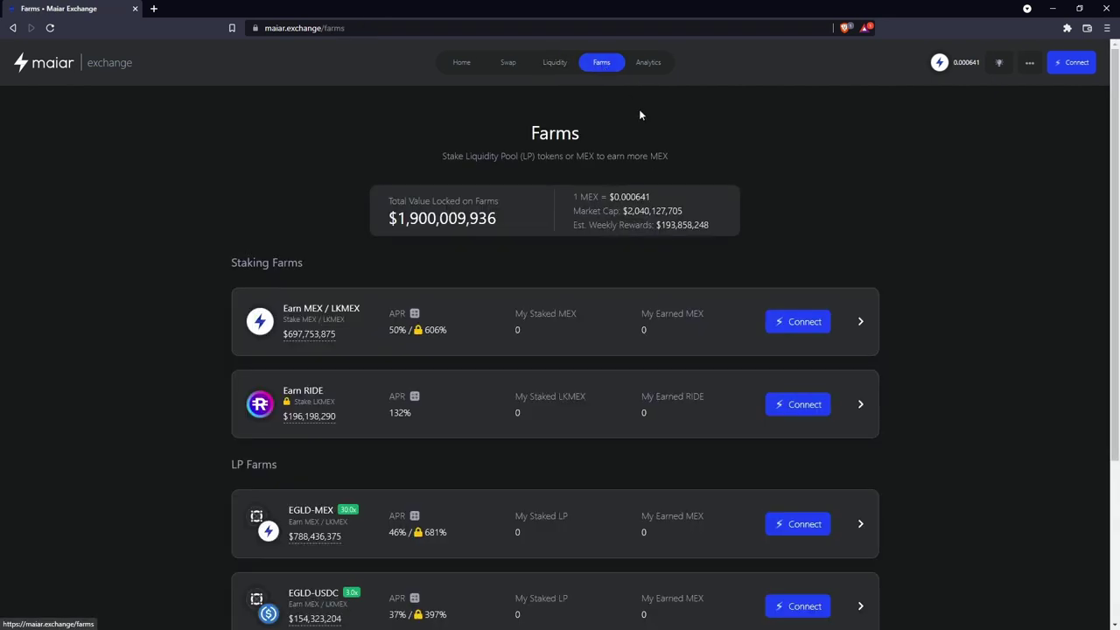
scroll(864, 288, down, 1)
scroll(864, 289, down, 1)
drag(223, 288, 281, 292)
click(173, 296)
scroll(173, 296, down, 1)
scroll(173, 295, down, 1)
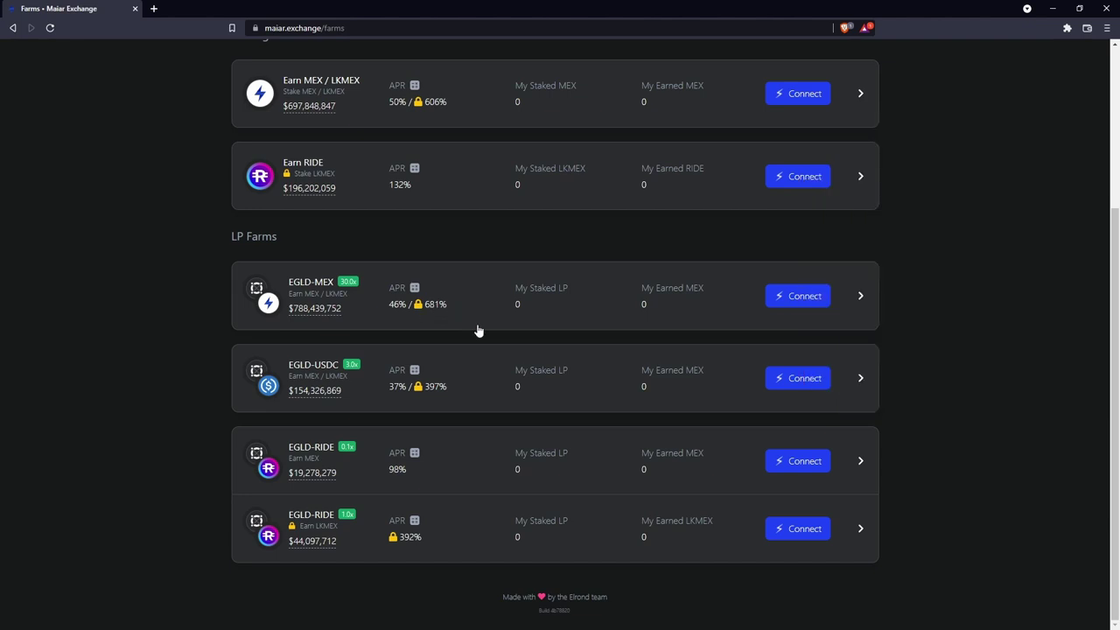
mouse_move(420, 308)
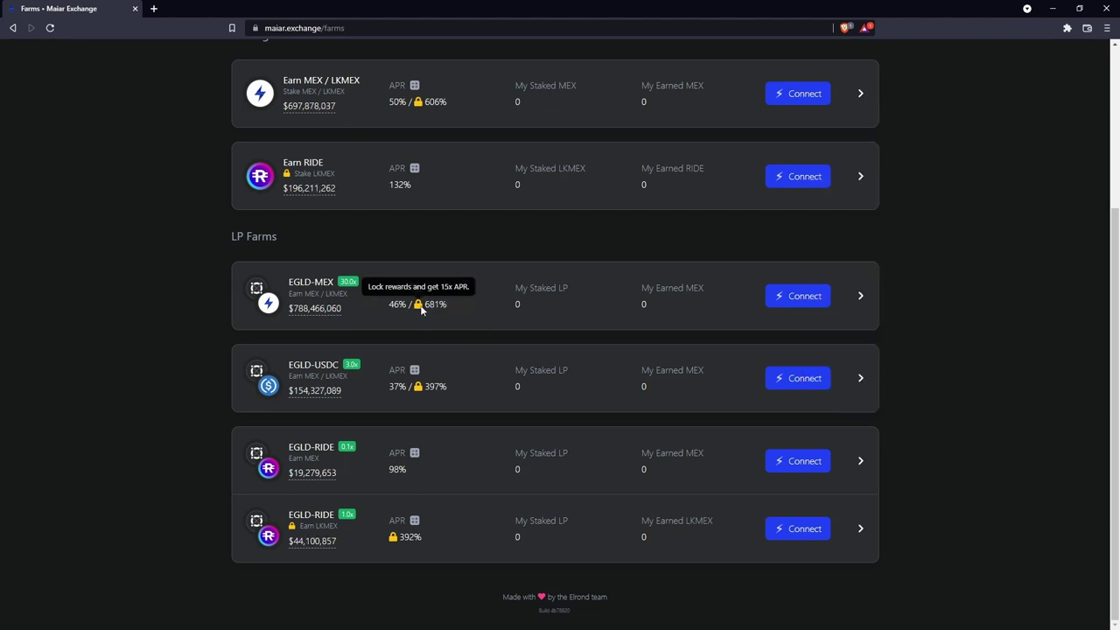
scroll(421, 308, up, 3)
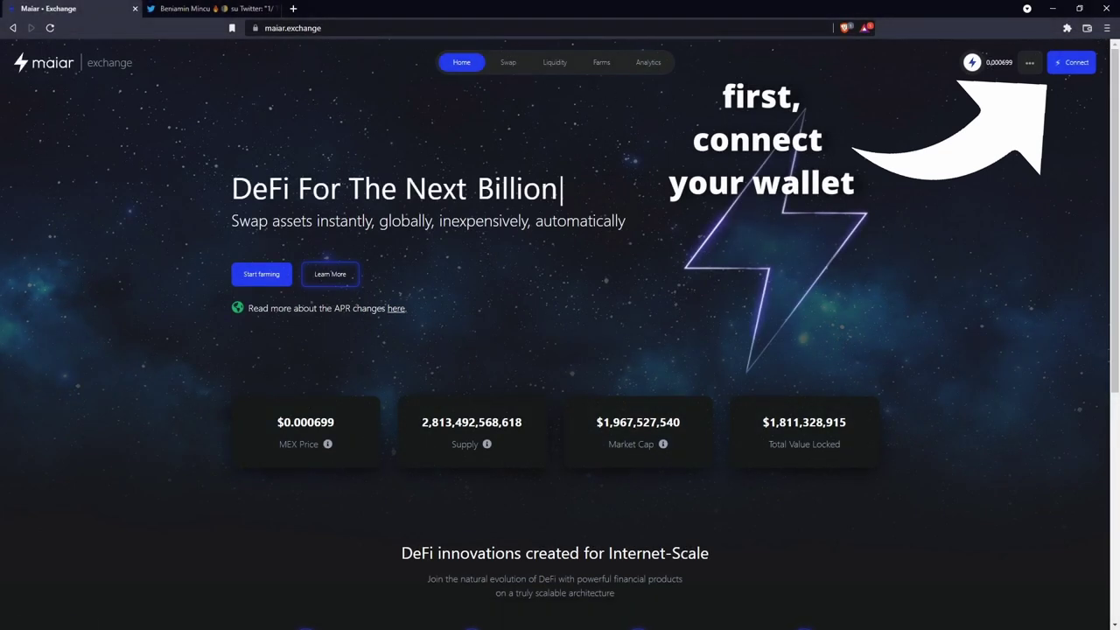
Connect the wallet to the exchange and view the token and farm balances in the account details
click(1088, 62)
click(535, 288)
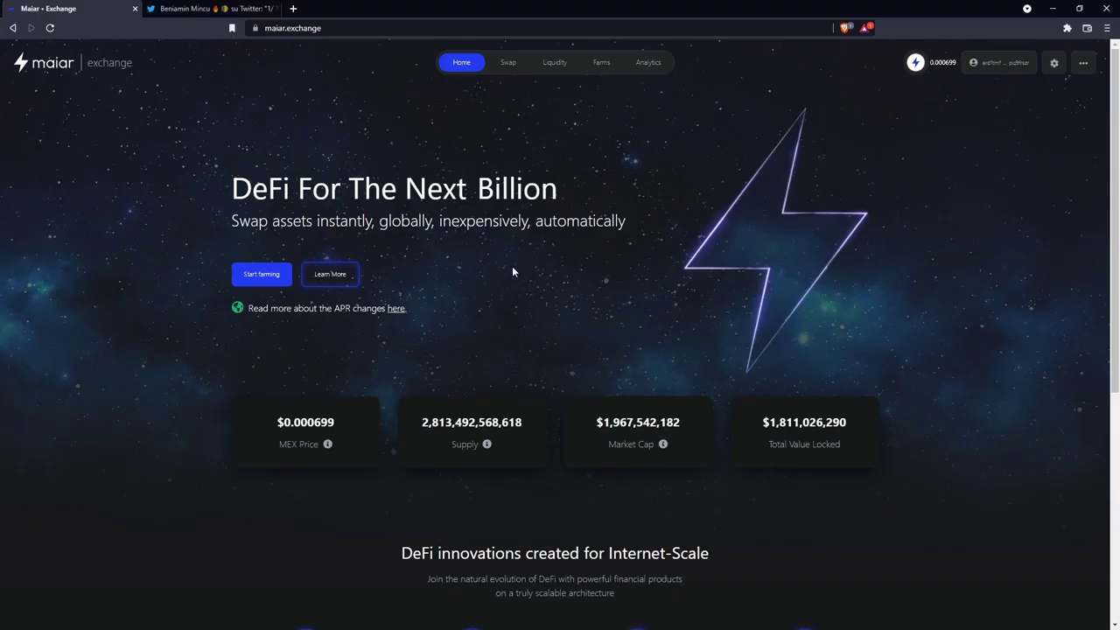
click(1015, 66)
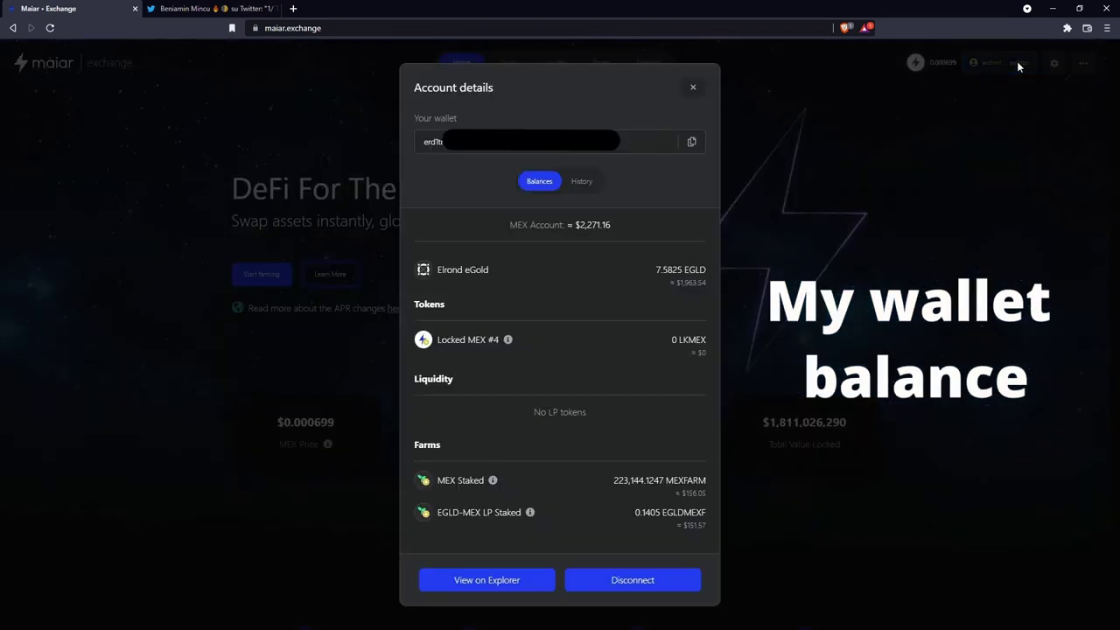
mouse_move(508, 342)
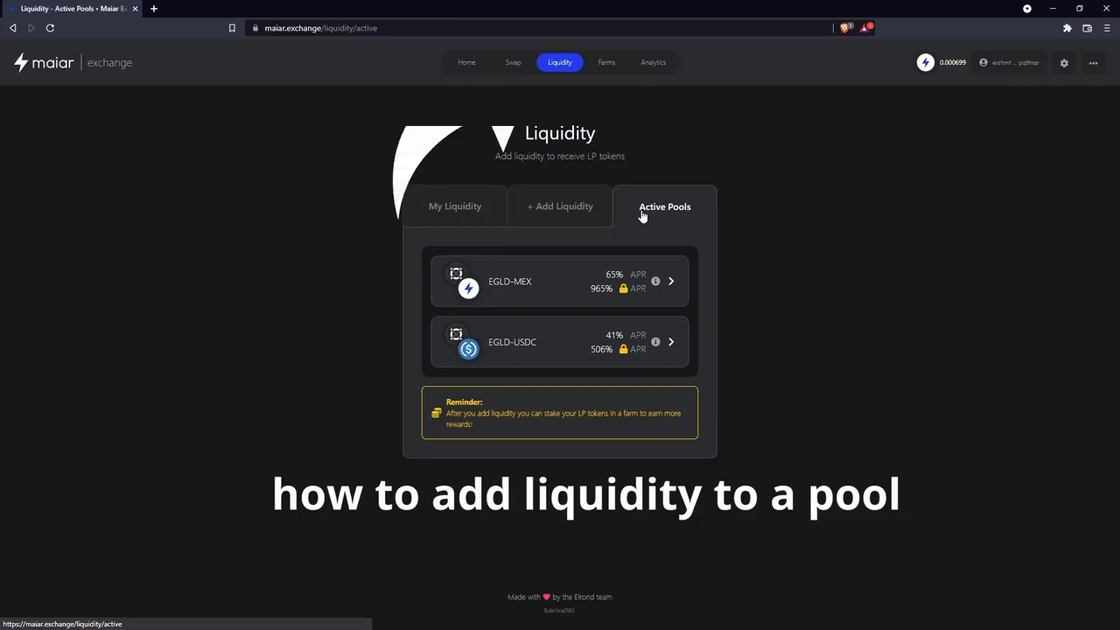
Start adding liquidity to the EGLD-USDC pool from the active pools and enter 2 EGLD as the first amount
click(565, 348)
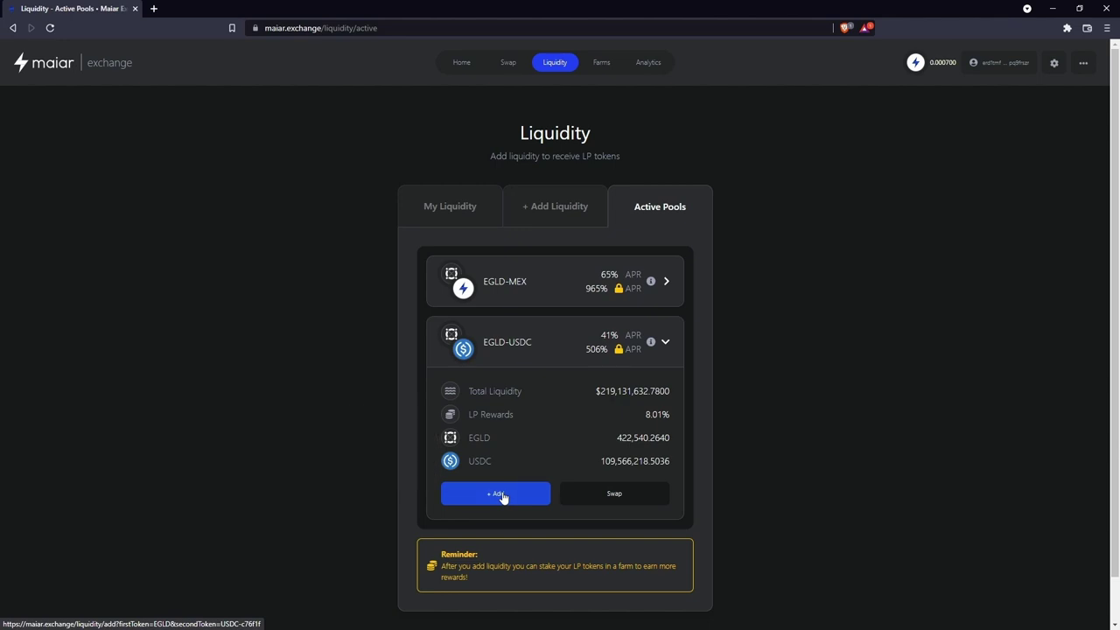
click(501, 495)
click(514, 279)
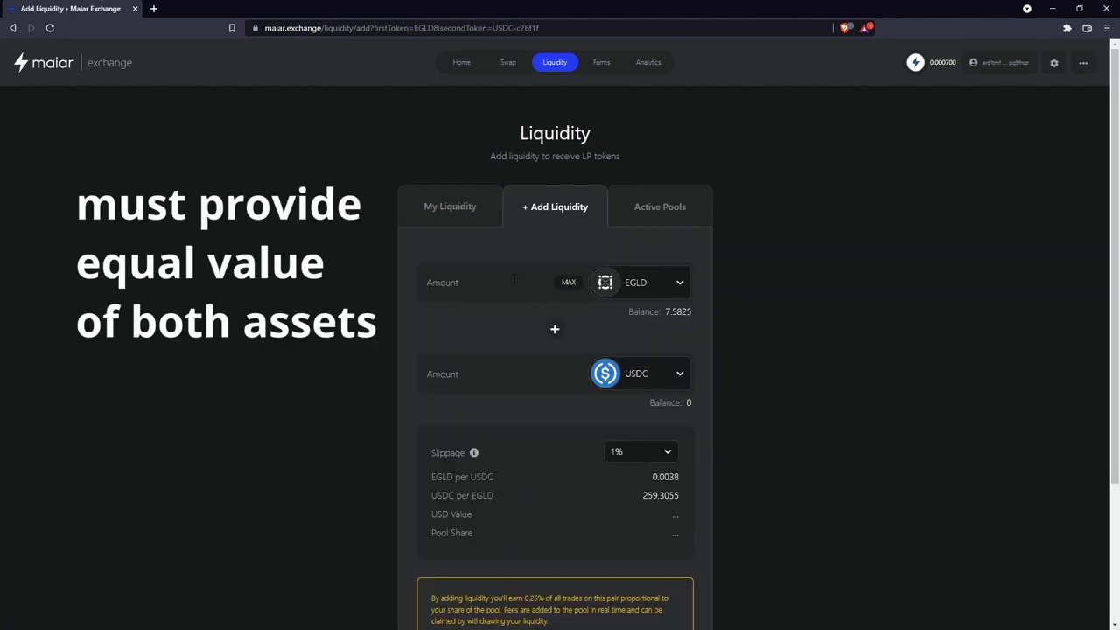
click(490, 370)
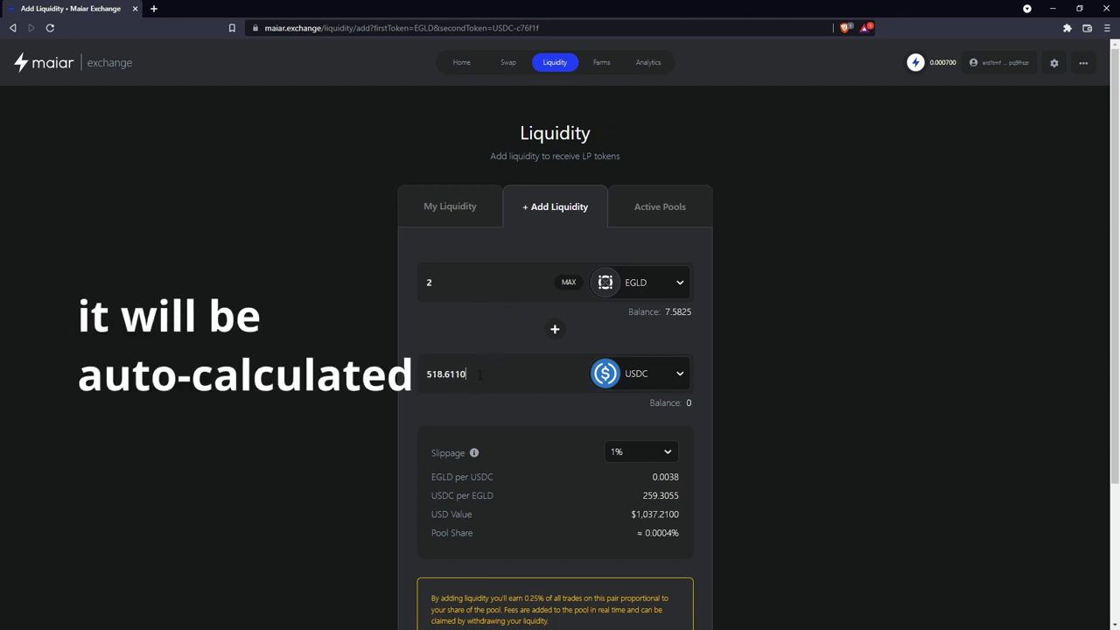
Swap 2 EGLD for USDC with the slippage set to 0.5%
scroll(479, 375, down, 1)
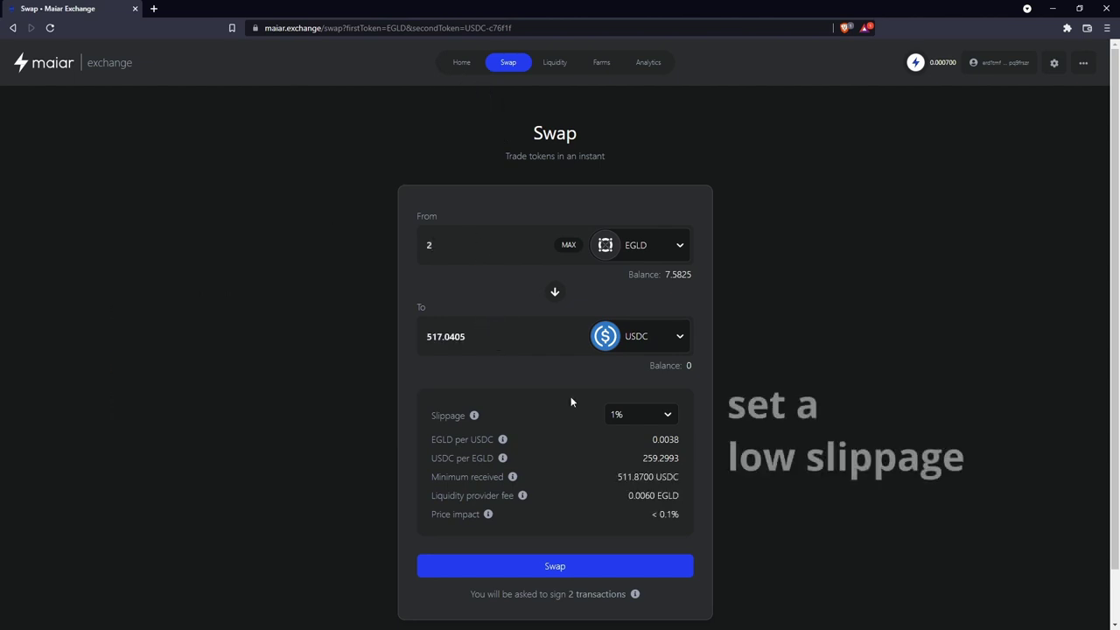
click(632, 418)
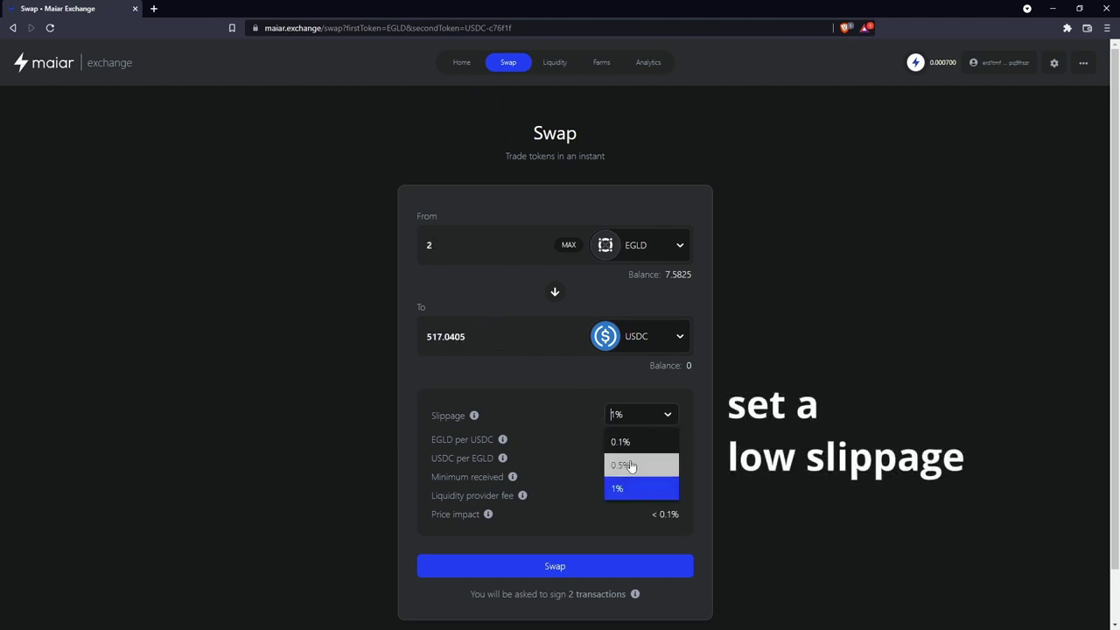
click(631, 463)
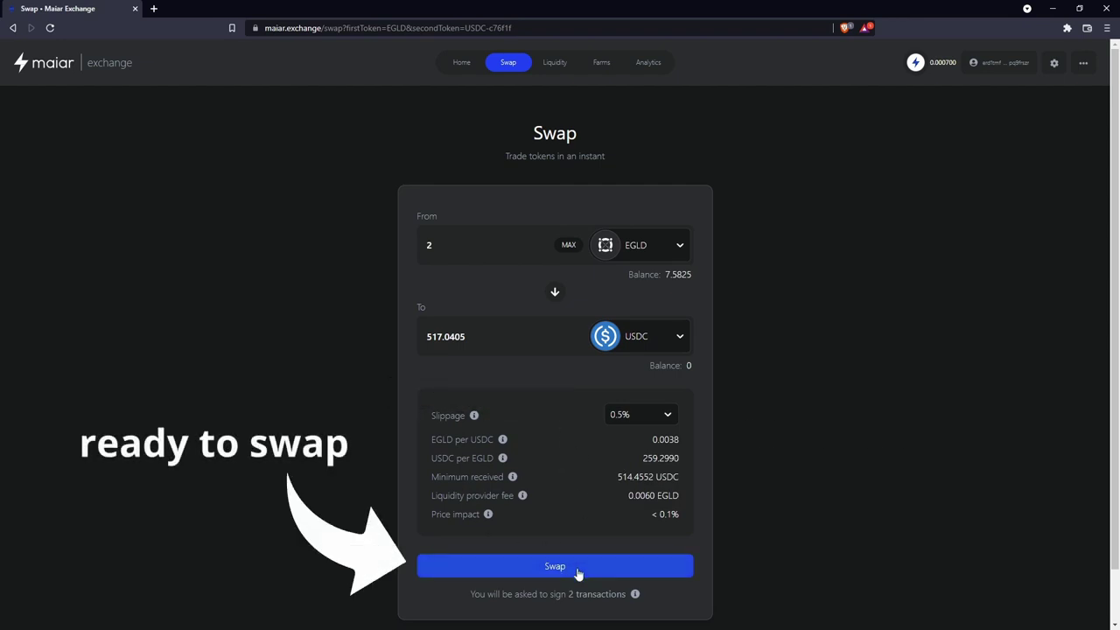
click(576, 568)
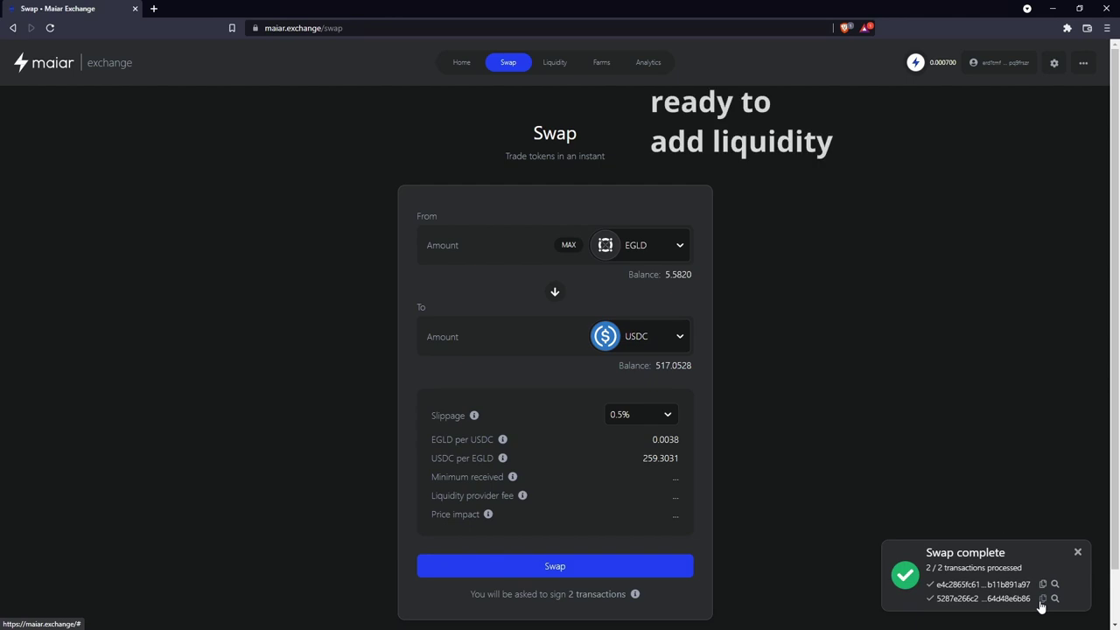
Fill in the add-liquidity form for EGLD and USDC with 2 EGLD and a slippage of 0.5%
click(548, 66)
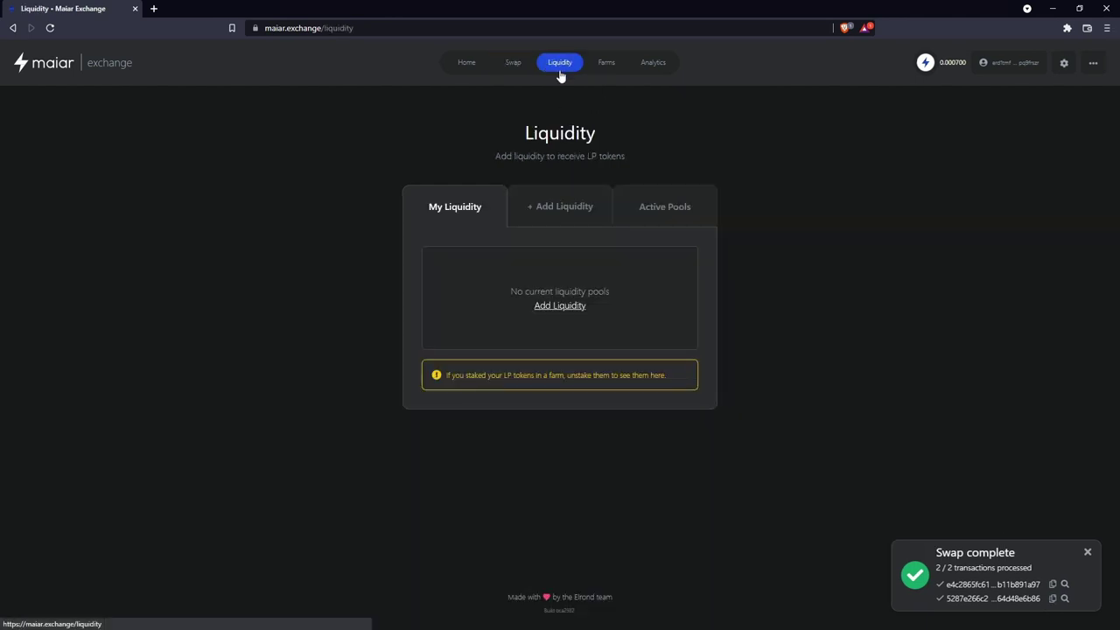
click(558, 207)
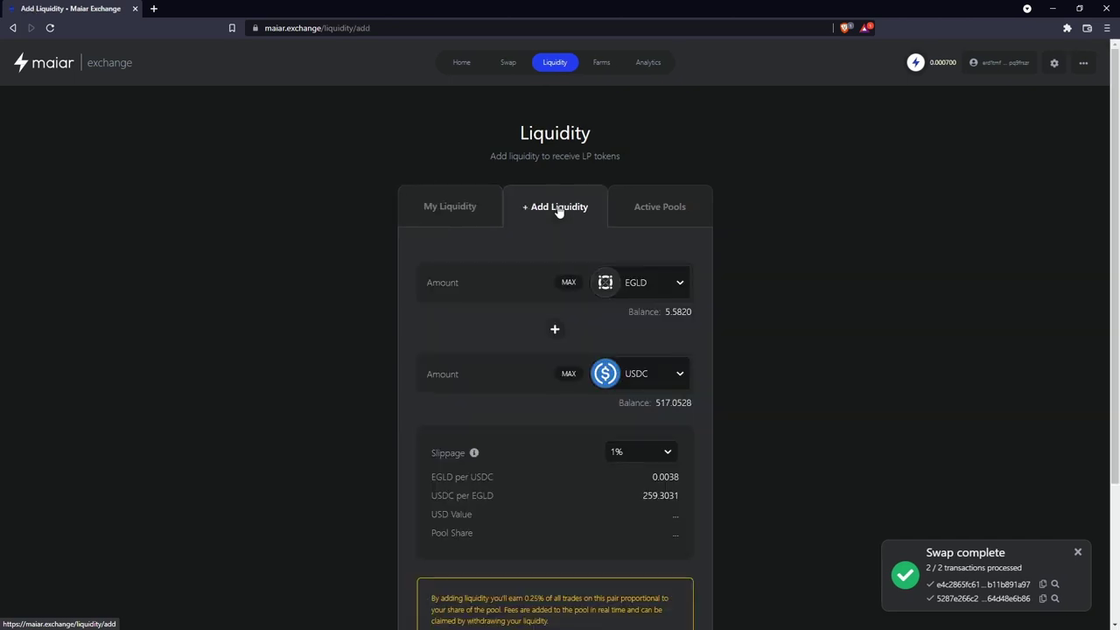
click(529, 286)
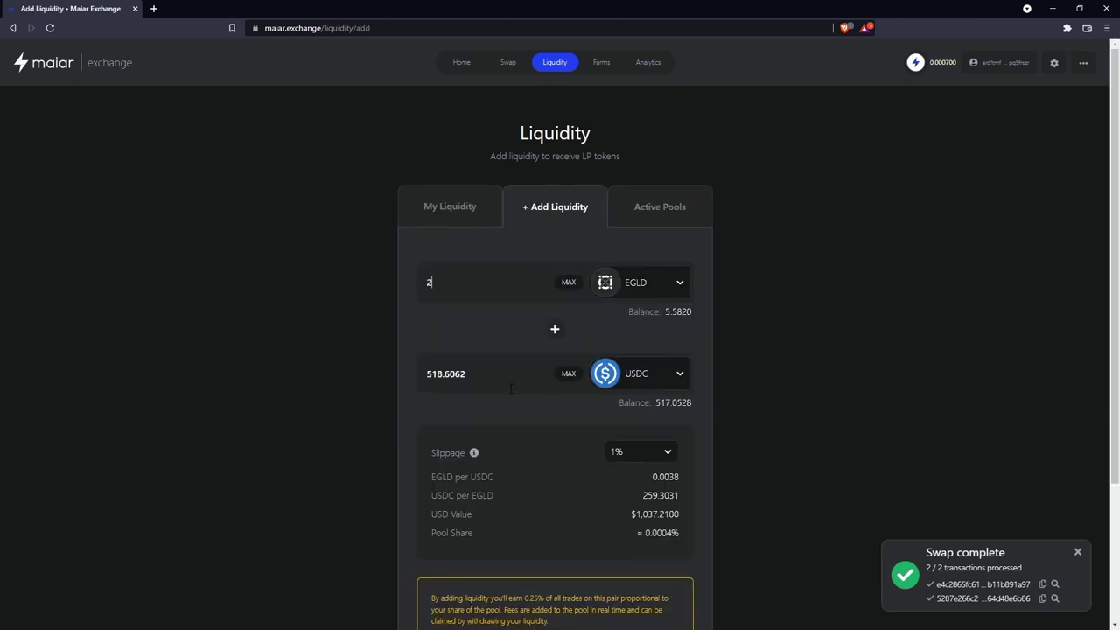
scroll(513, 402, down, 1)
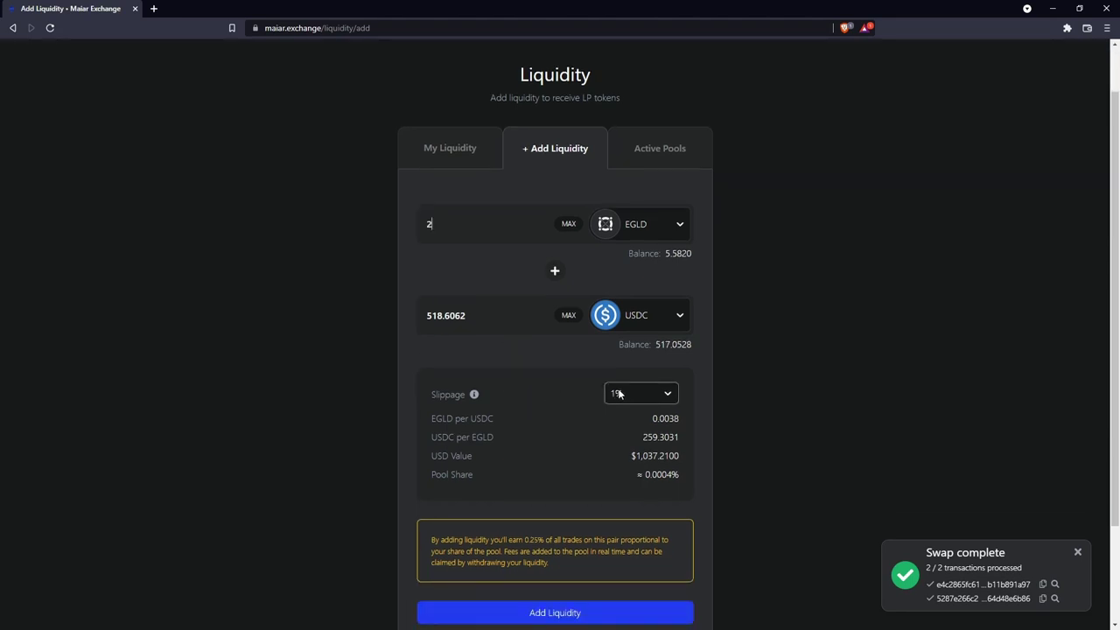
click(627, 396)
click(621, 443)
scroll(750, 412, down, 2)
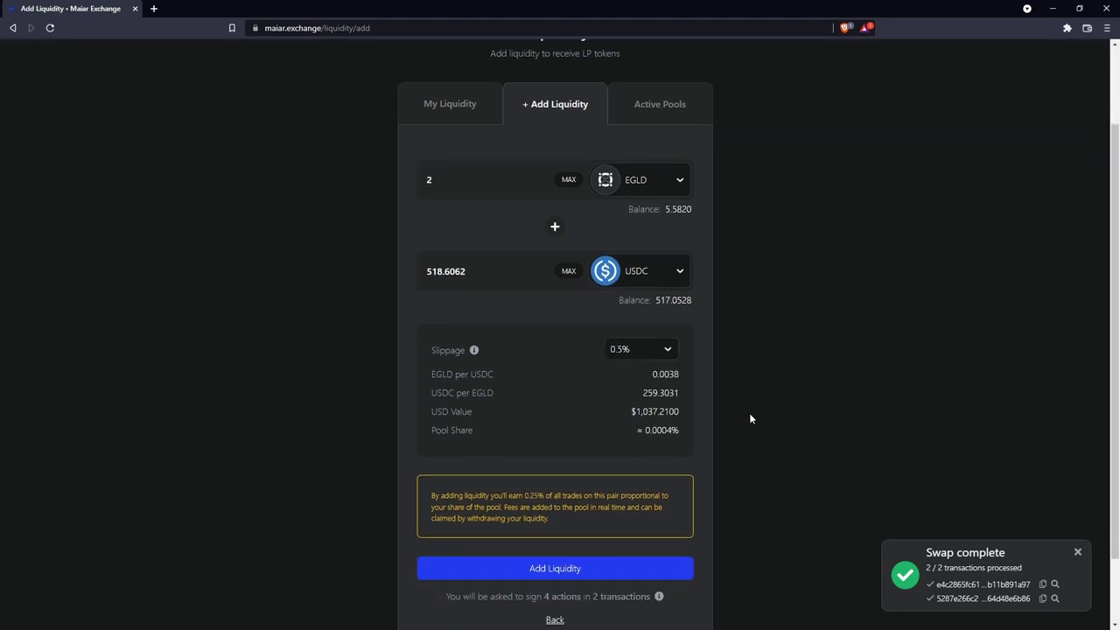
Set the USDC amount to the maximum balance and add the liquidity to the EGLD-USDC pool
click(544, 490)
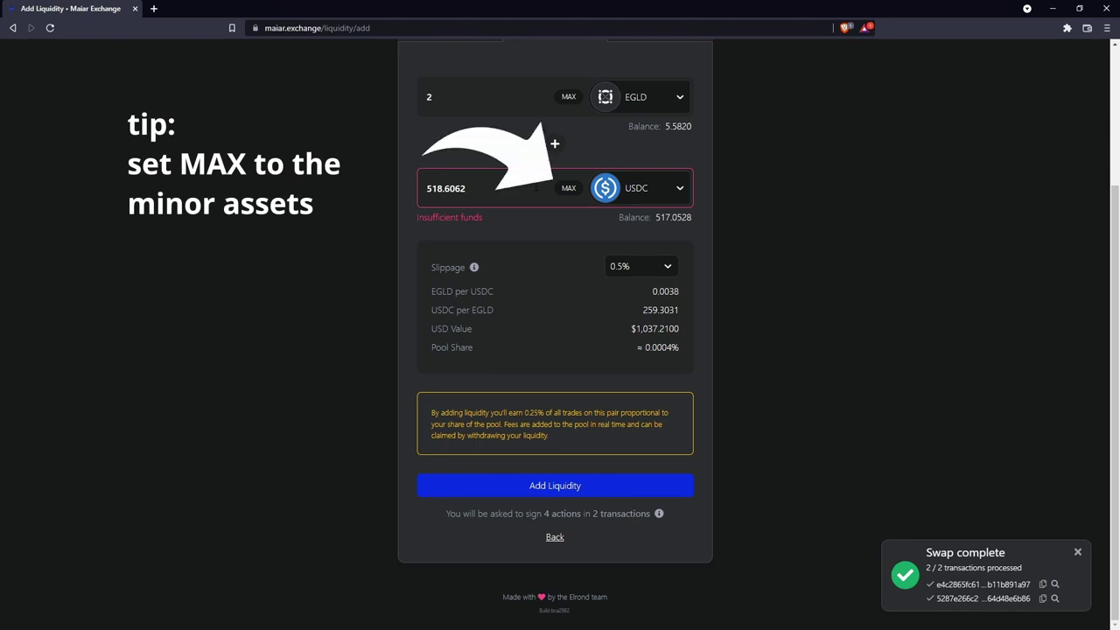
click(569, 188)
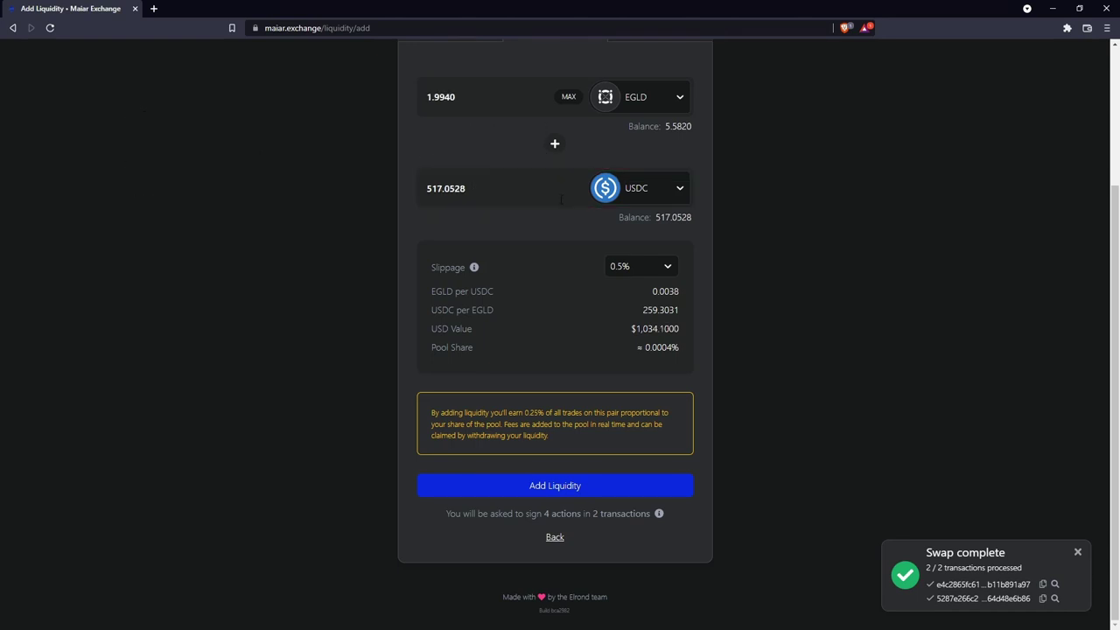
click(584, 486)
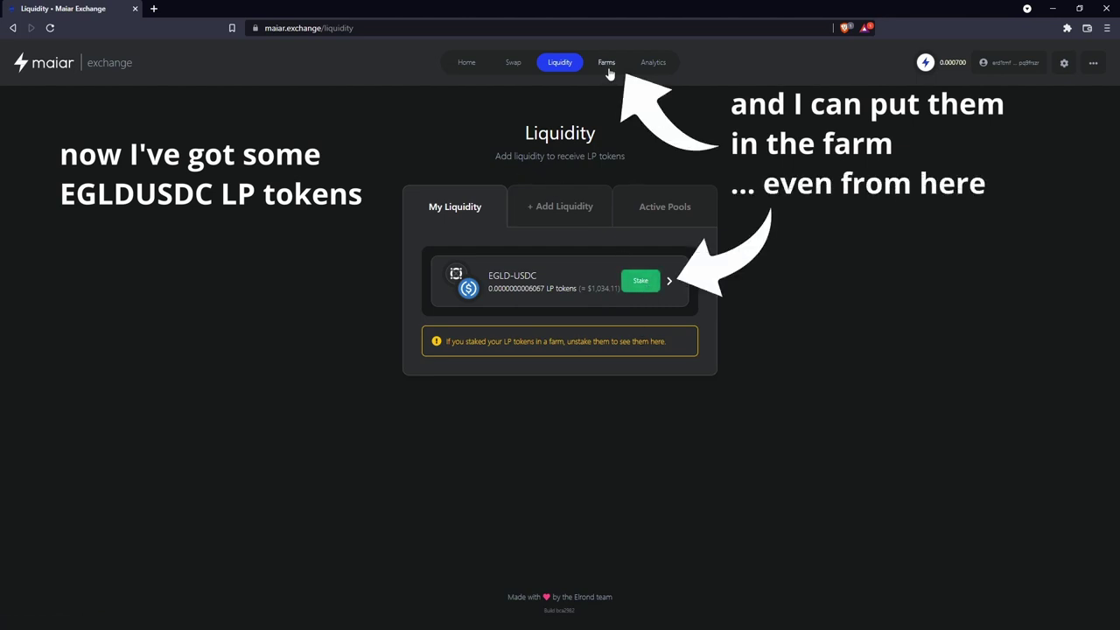
Stake the maximum EGLDUSDC LP token amount in the EGLD-USDC farm with locked rewards enabled, and check the wallet balances
click(641, 281)
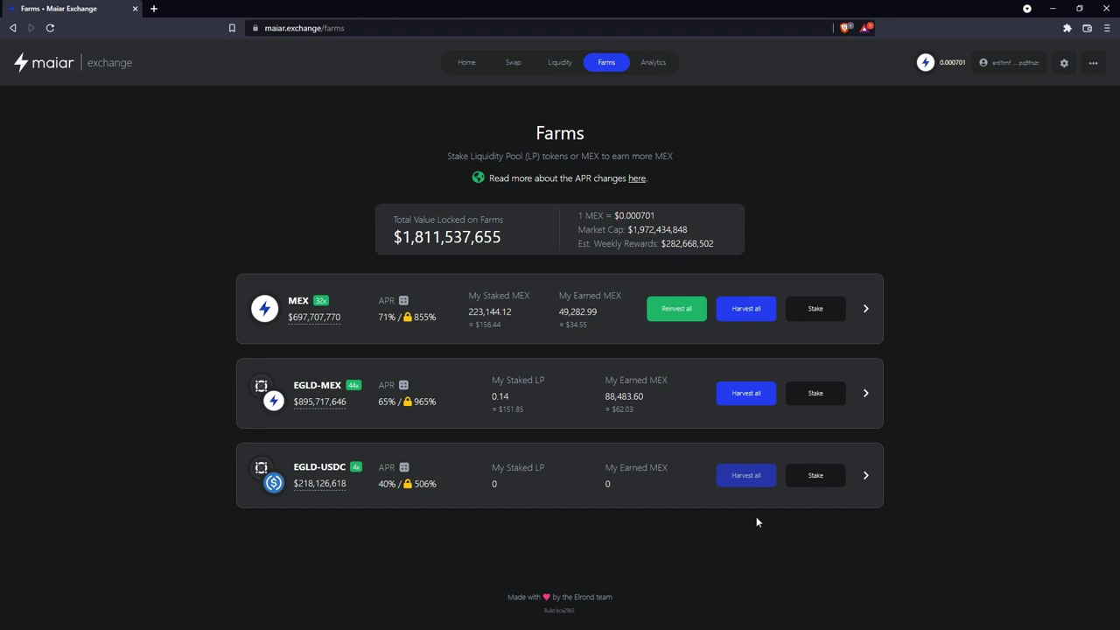
click(812, 486)
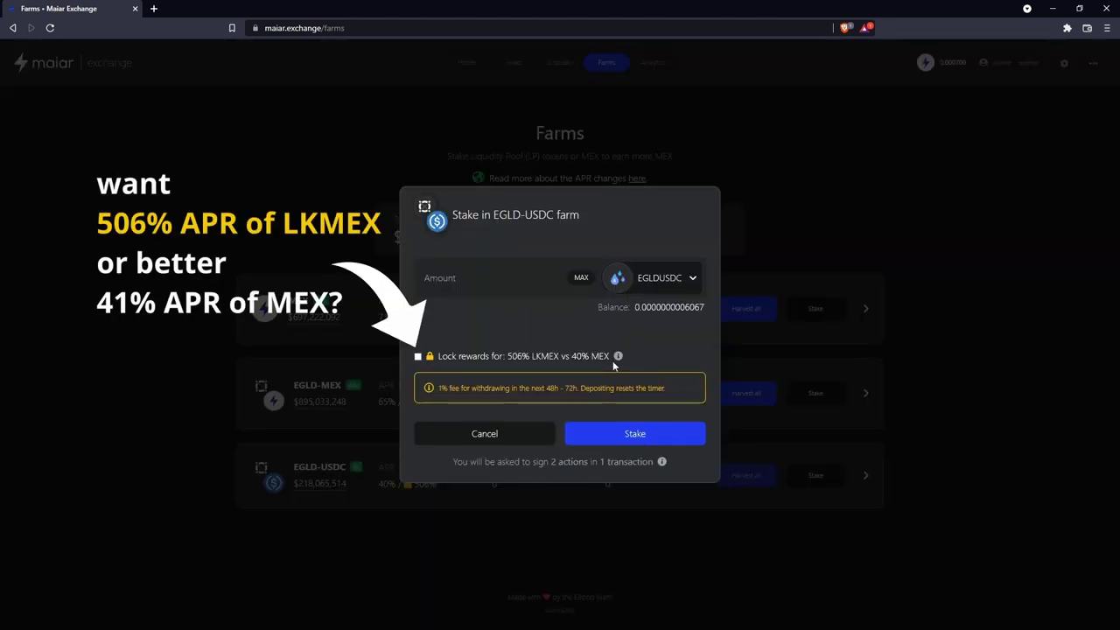
mouse_move(617, 358)
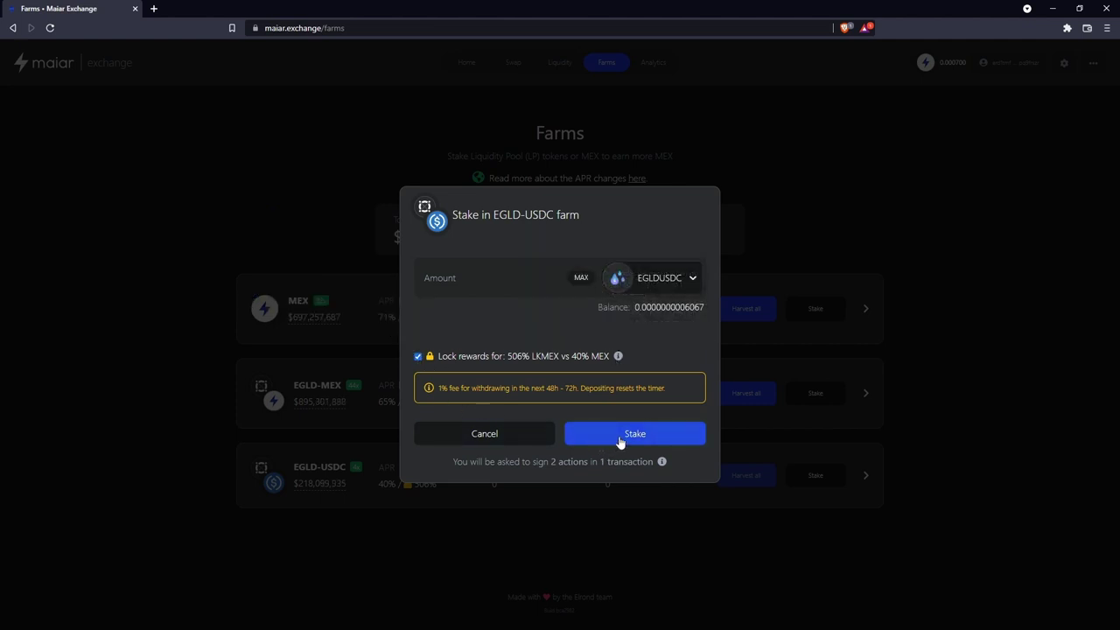
click(585, 278)
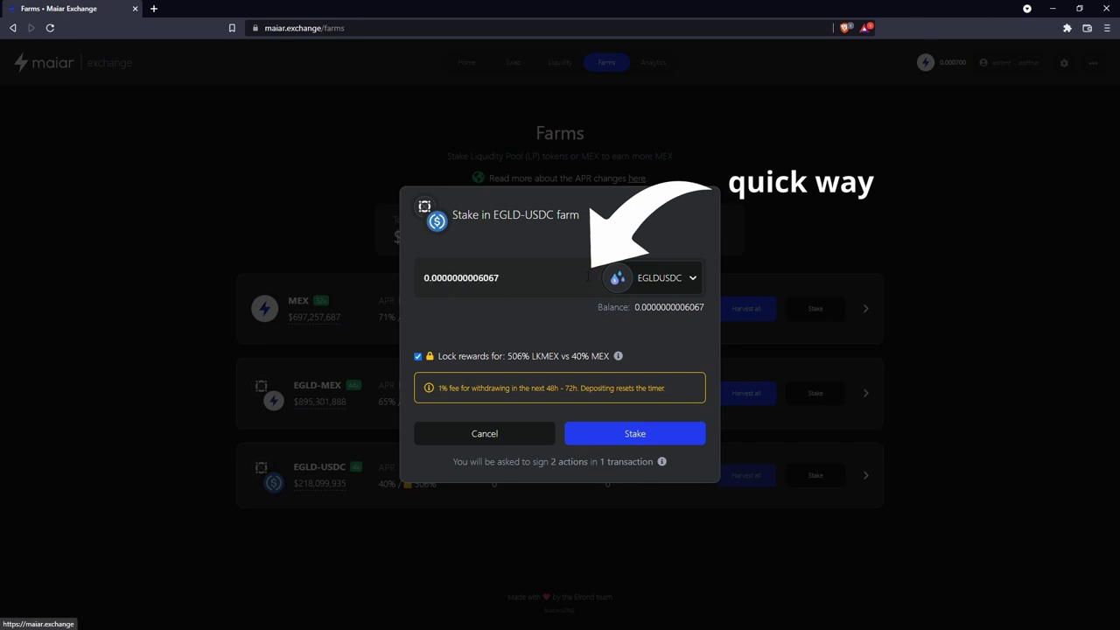
click(613, 437)
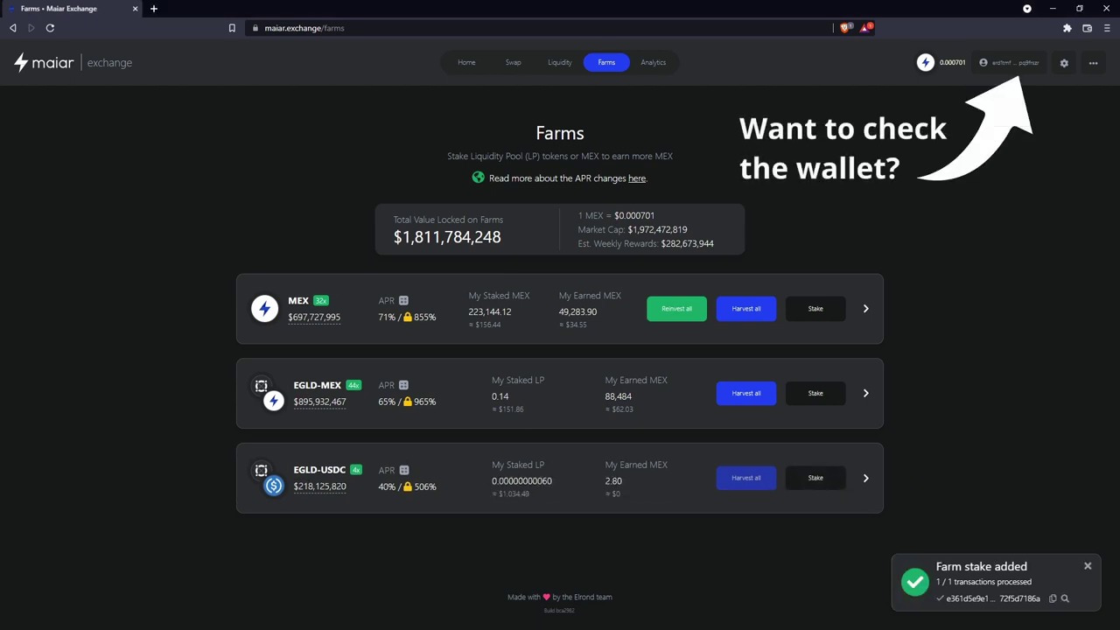
click(1015, 63)
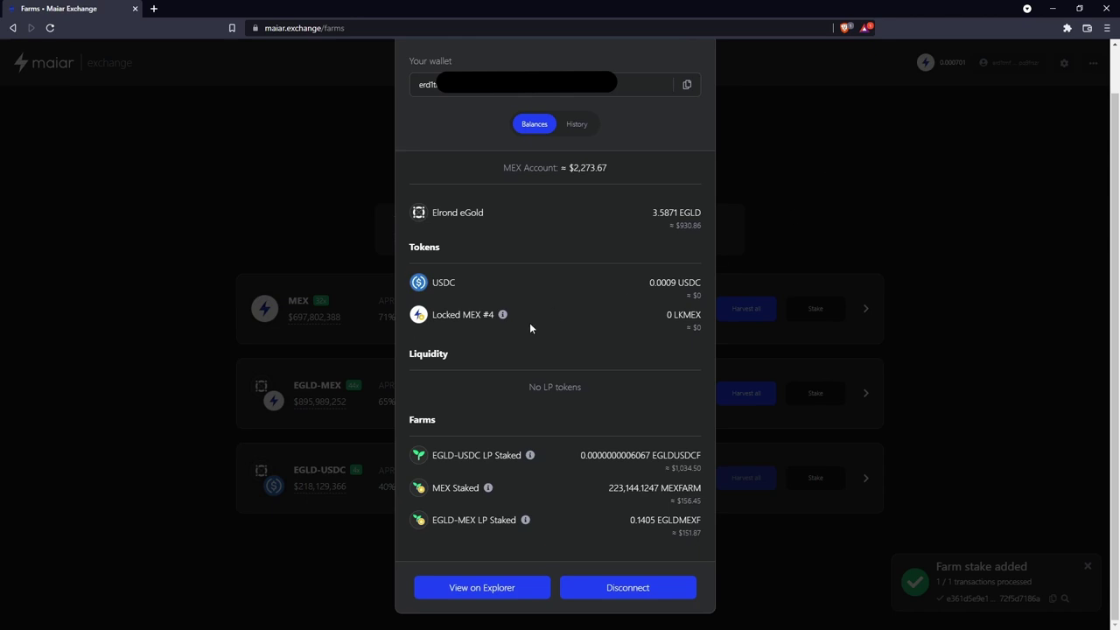
Check the token breakdown of the staked EGLD-USDC LP in the account details, and open the MEX farm's APR calculator
drag(433, 455, 521, 454)
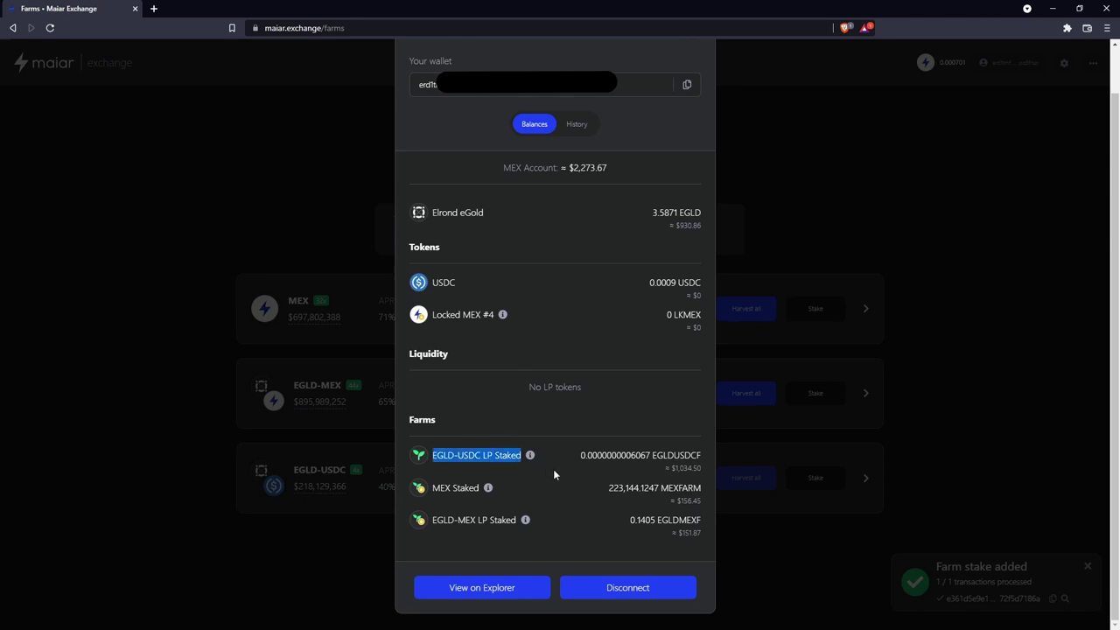
click(577, 469)
mouse_move(529, 456)
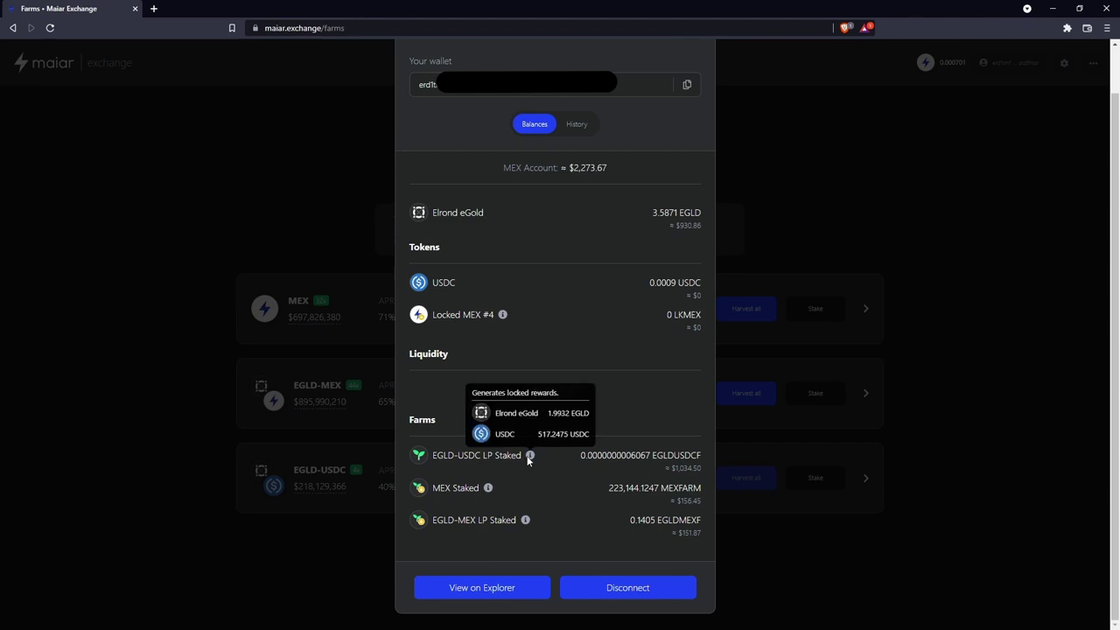
click(805, 239)
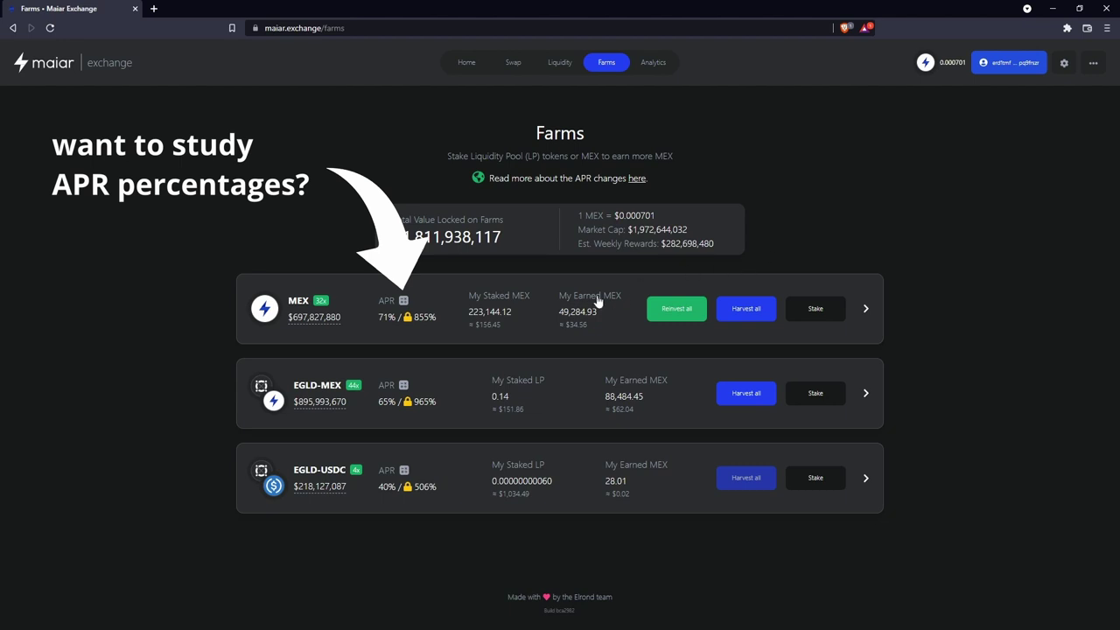
click(403, 302)
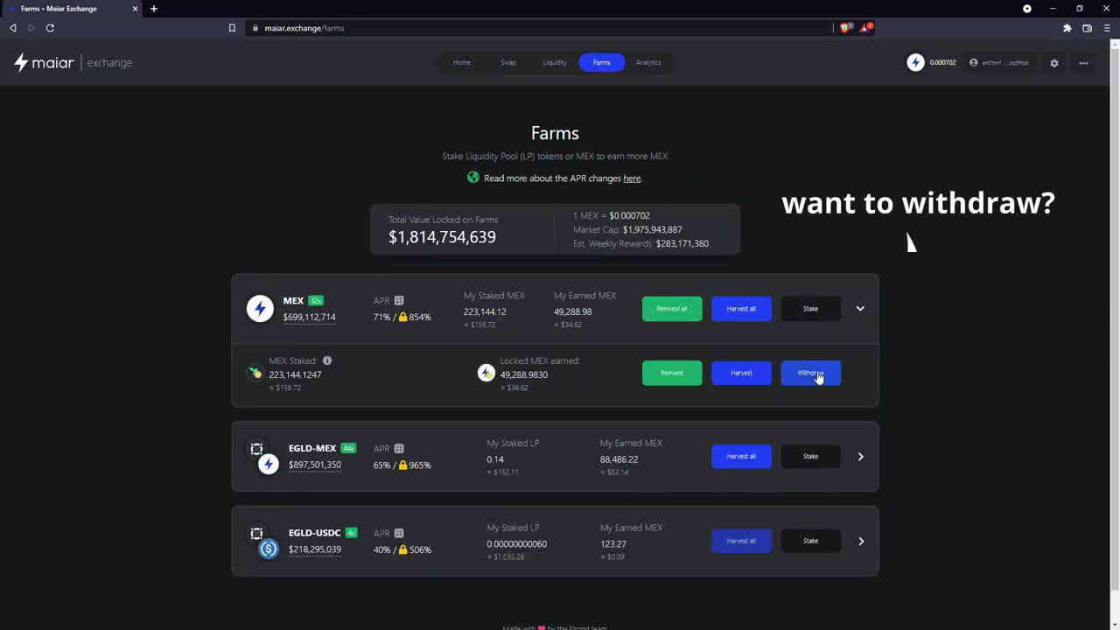
Withdraw 100% of the staked MEX, 223,144.1247, from the MEX farm
click(811, 374)
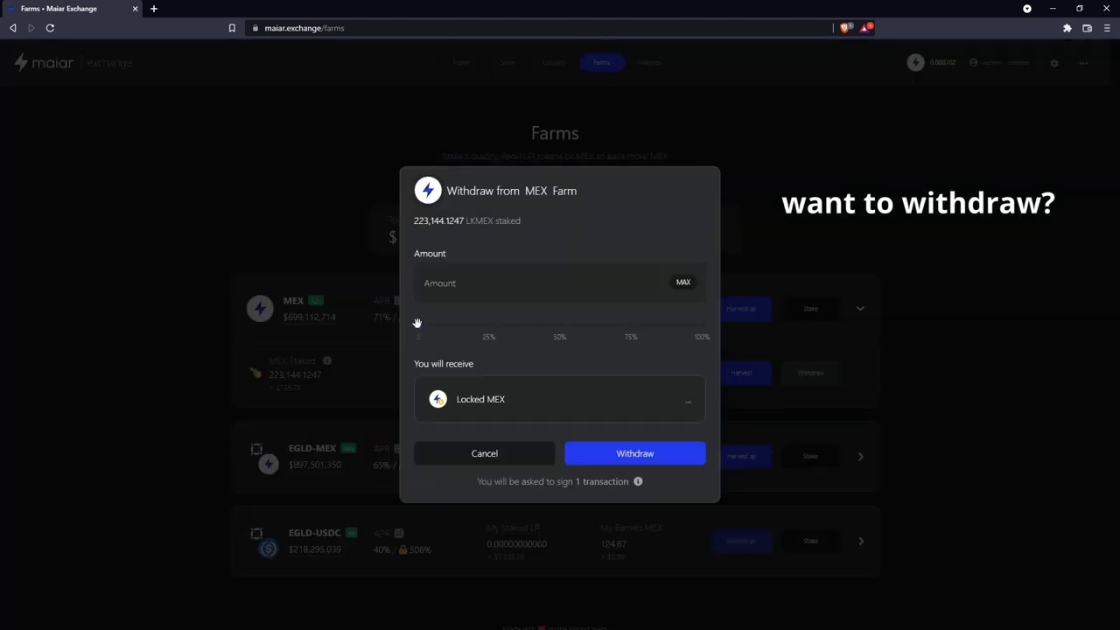
drag(417, 324, 720, 337)
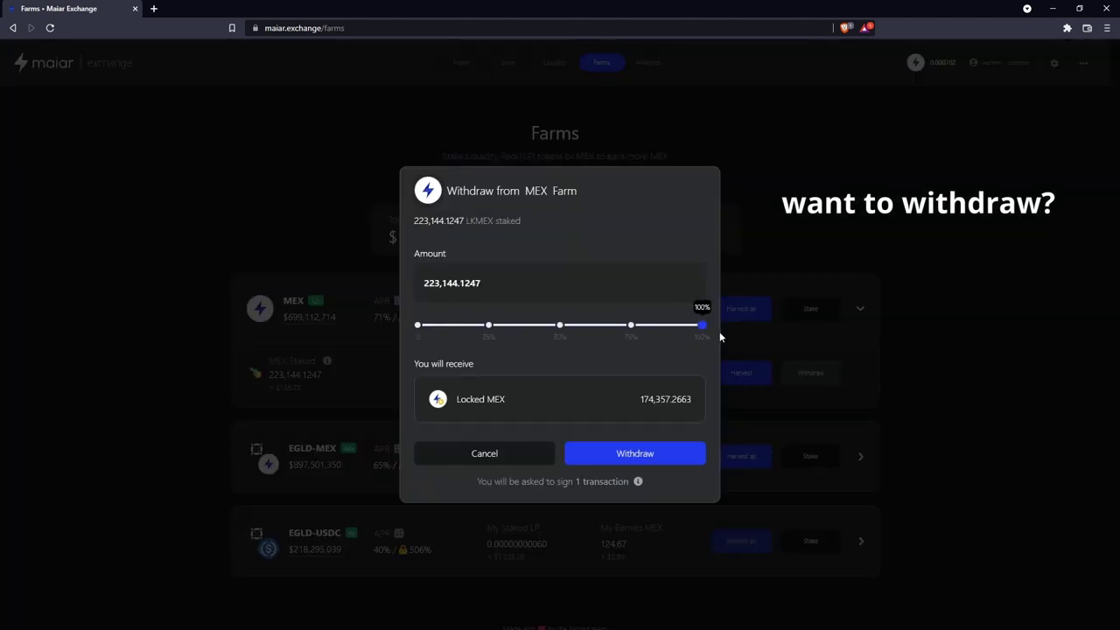
click(639, 461)
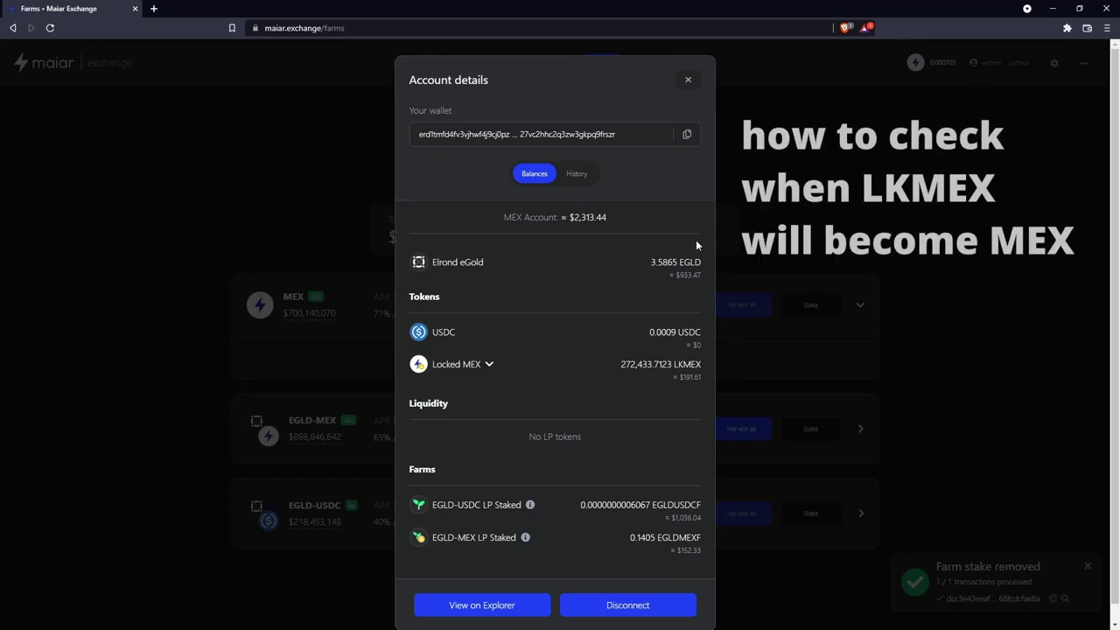
Expand the Locked MEX balance in the account details and check the unlock information of Locked MEX #4
click(490, 366)
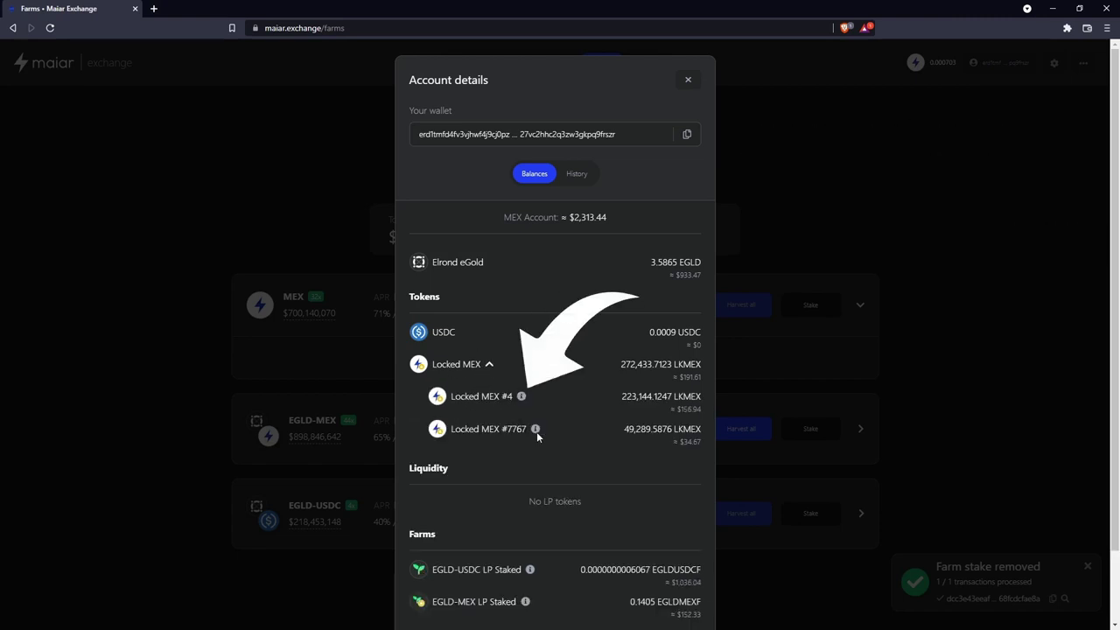
mouse_move(521, 398)
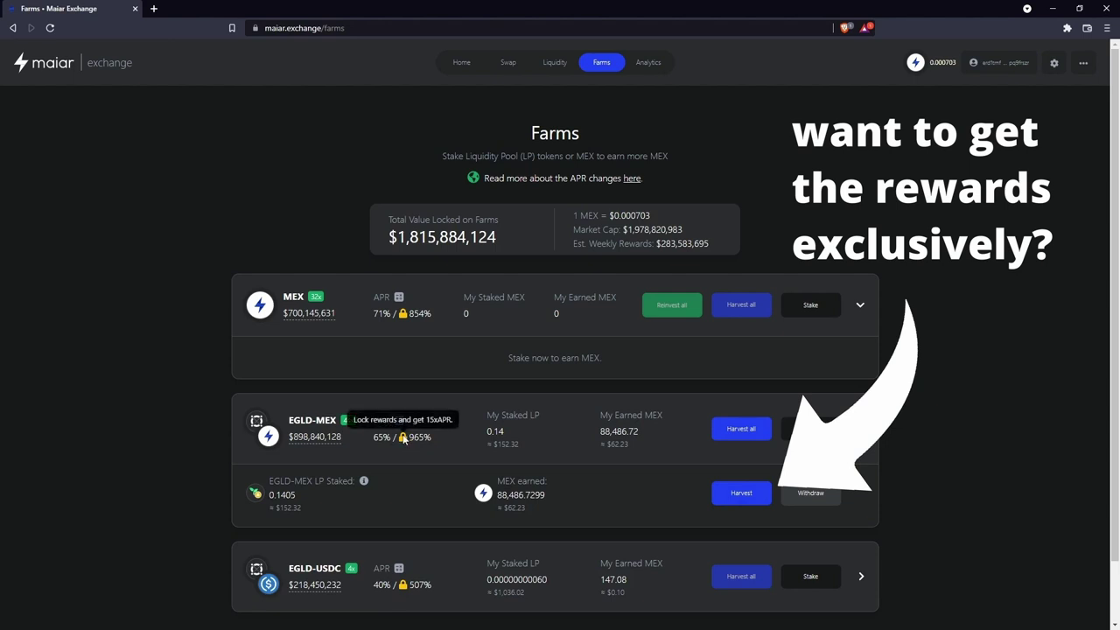
Harvest the earned MEX rewards from the EGLD-MEX farm without withdrawing the staked LP tokens
click(753, 497)
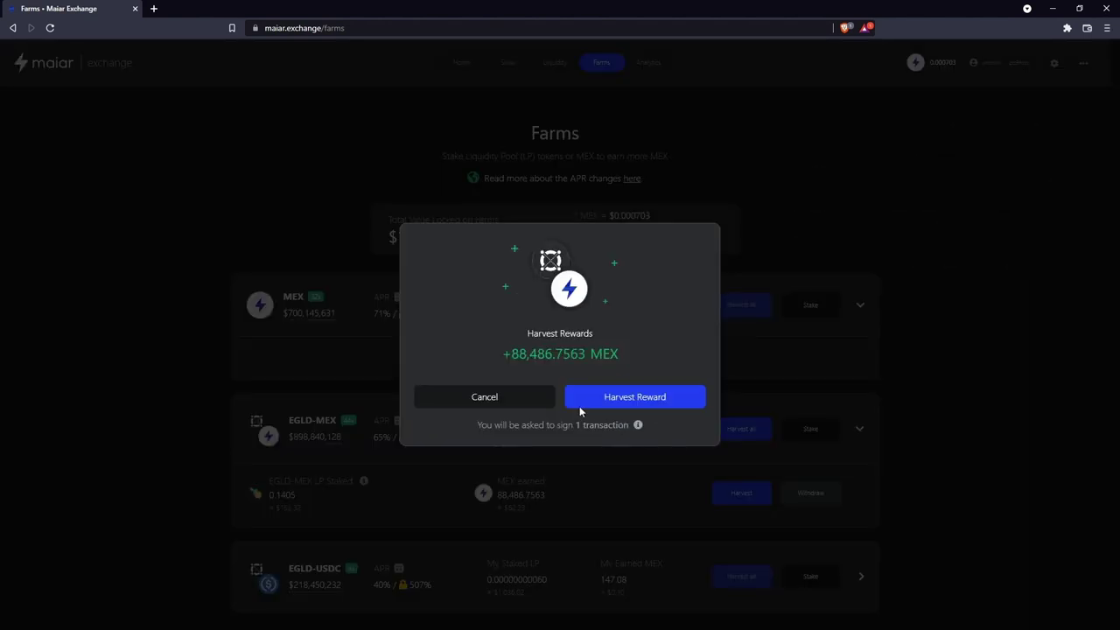